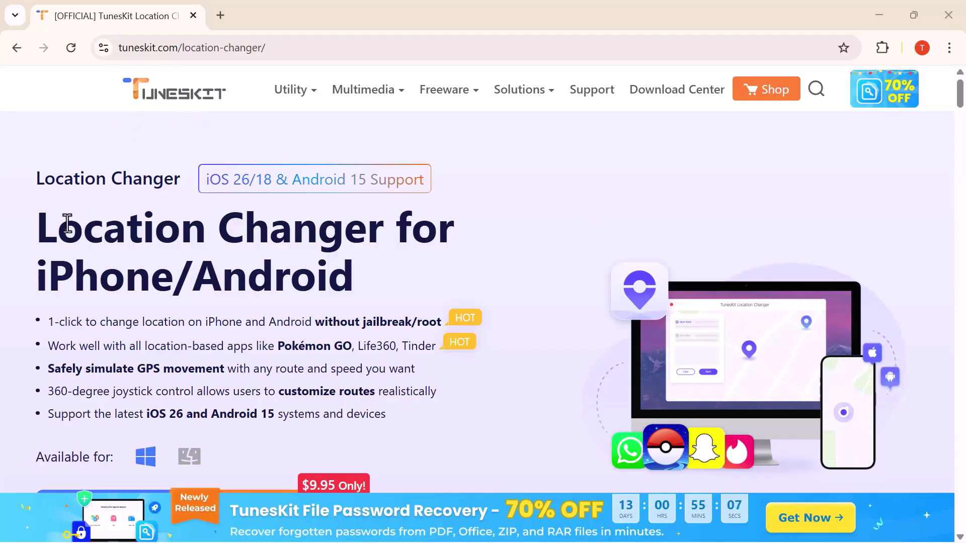
Scroll the Location Changer product page past supported apps and features to the 3-step guide.
scroll(280, 254, "down", 7)
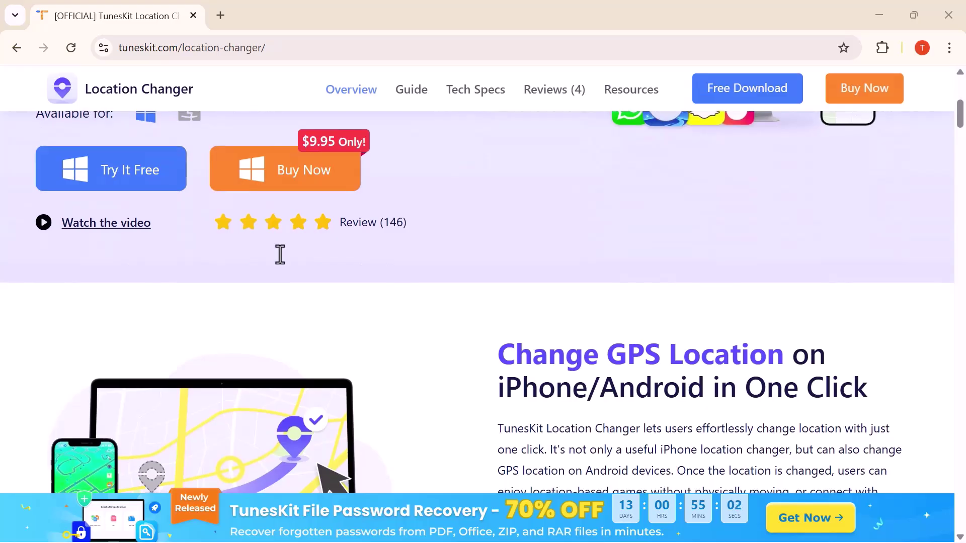
scroll(280, 255, "down", 4)
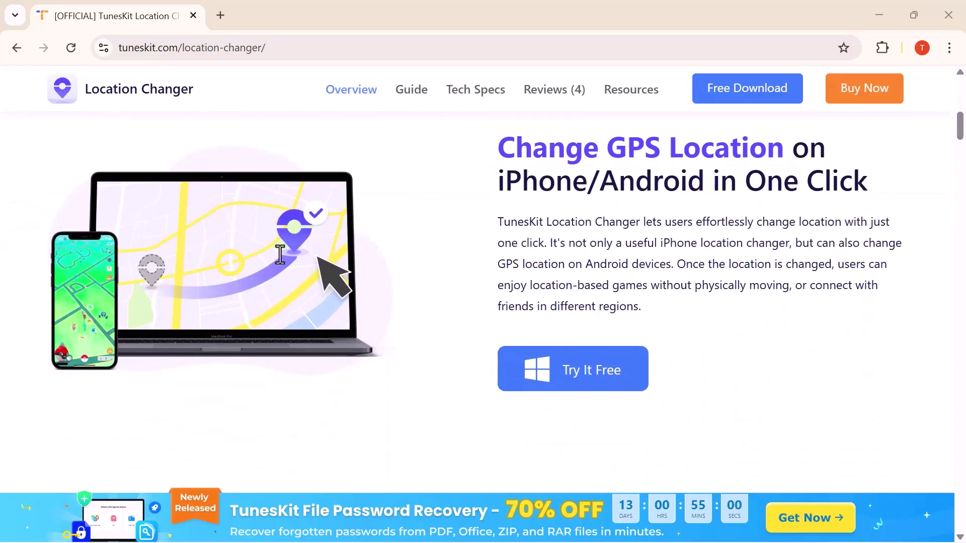
scroll(280, 254, "down", 5)
scroll(280, 255, "down", 4)
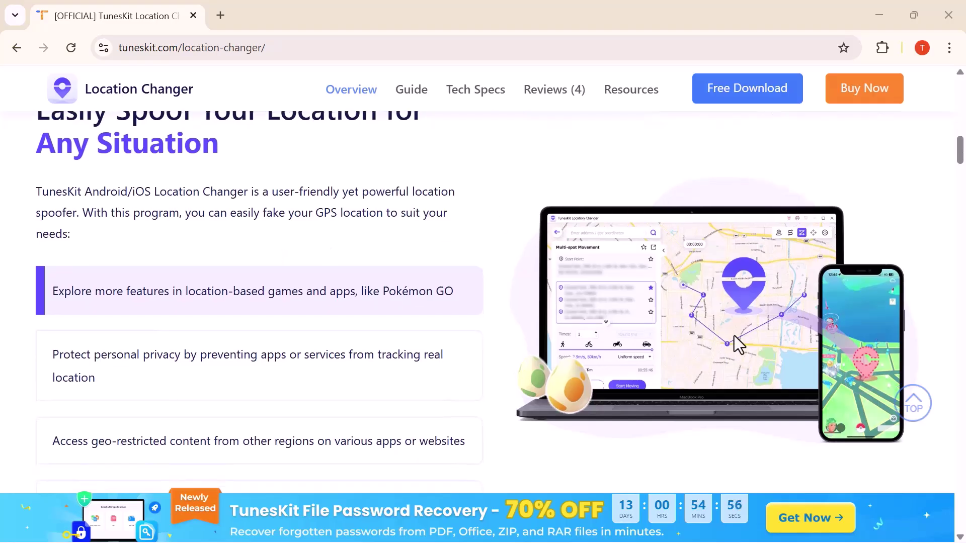
scroll(717, 382, "down", 2)
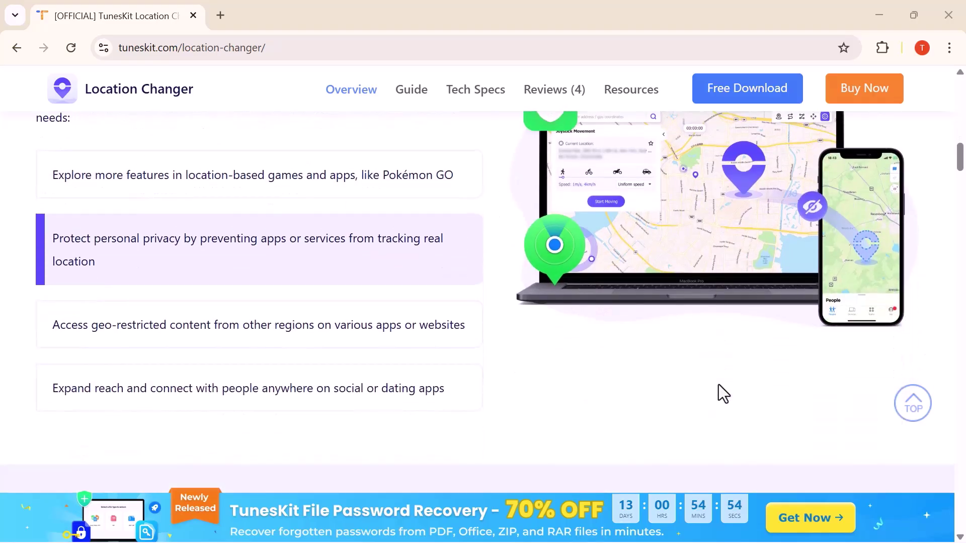
scroll(719, 384, "down", 2)
scroll(718, 384, "down", 8)
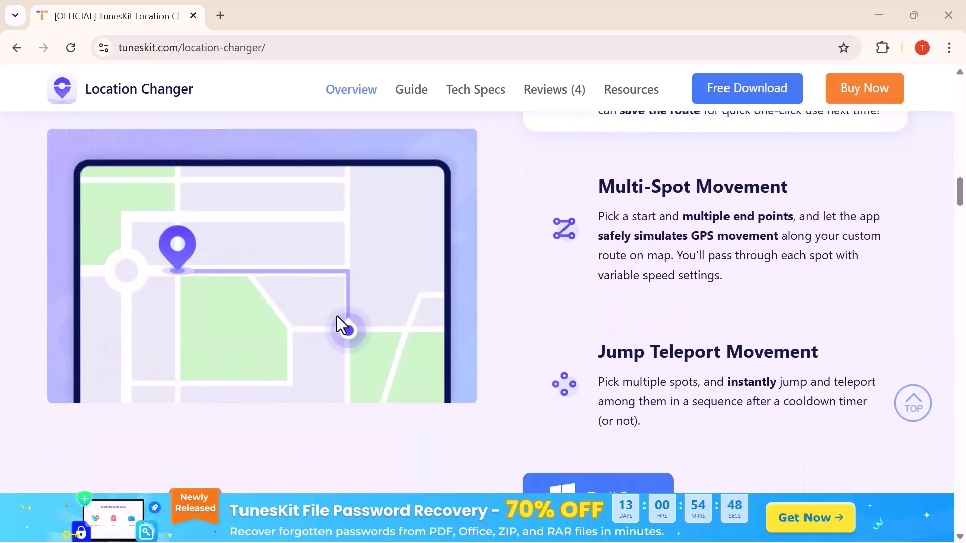
scroll(522, 345, "down", 10)
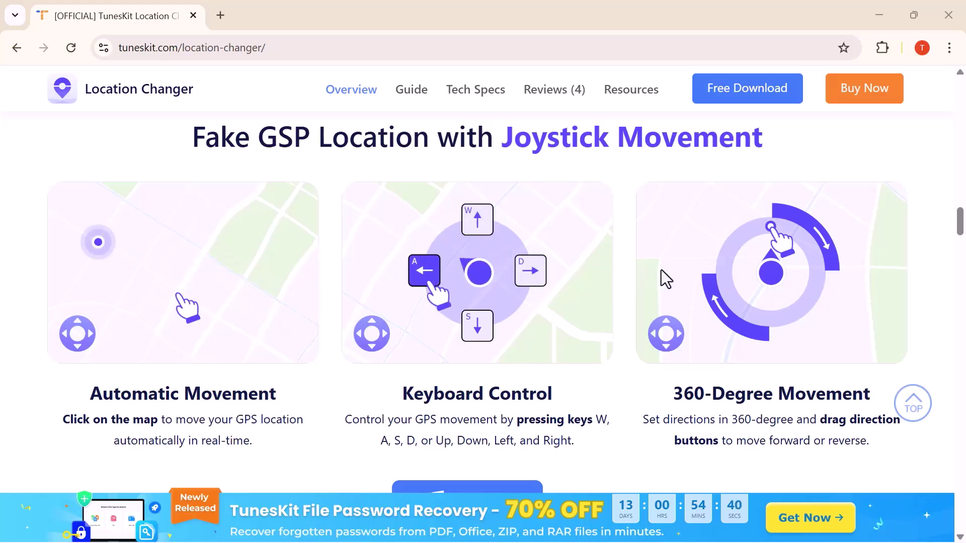
scroll(661, 270, "down", 4)
scroll(661, 270, "down", 6)
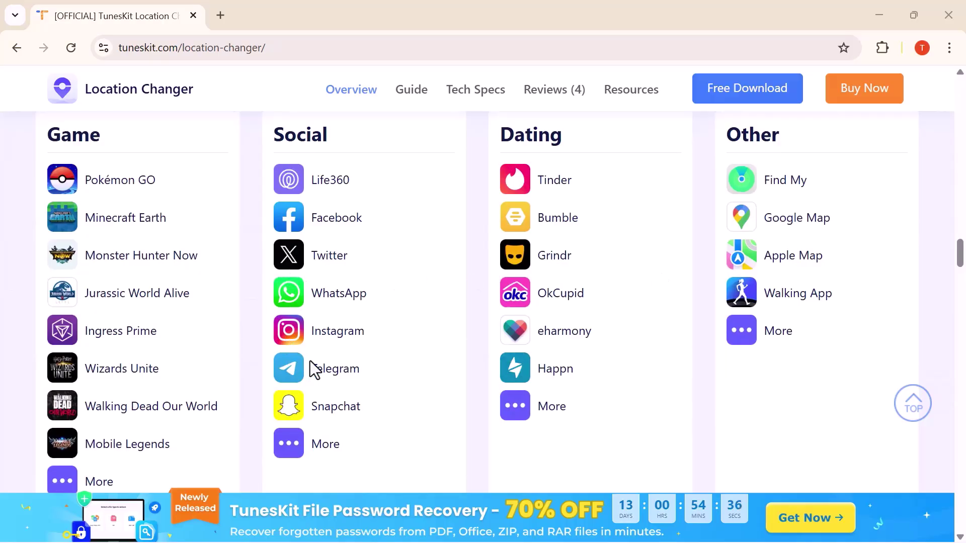
scroll(230, 406, "down", 3)
scroll(230, 407, "up", 2)
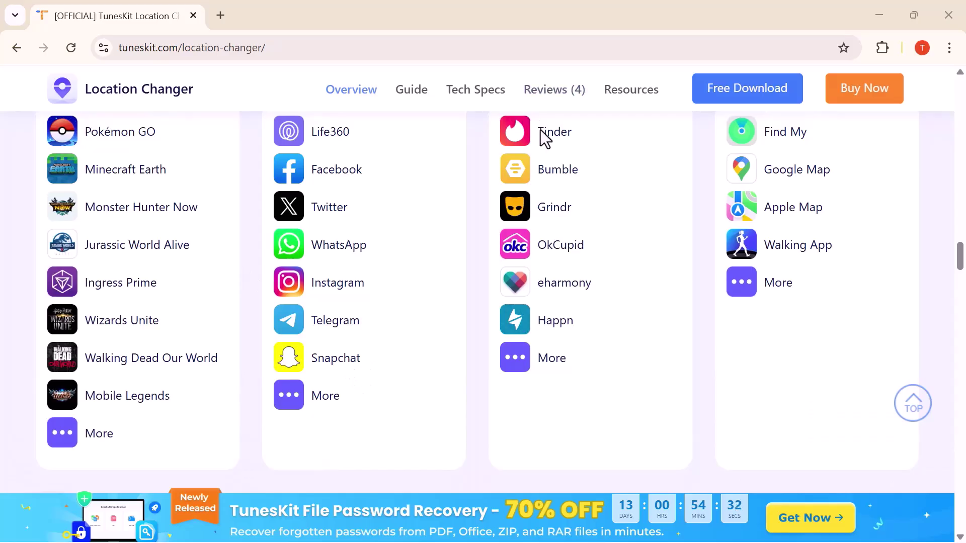
scroll(738, 337, "down", 10)
scroll(737, 338, "down", 3)
scroll(737, 338, "down", 10)
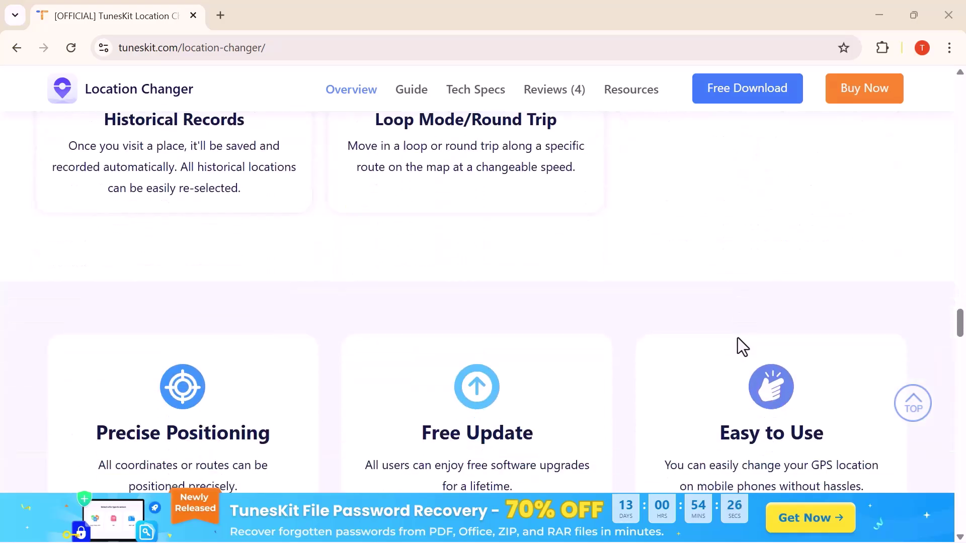
scroll(737, 337, "down", 8)
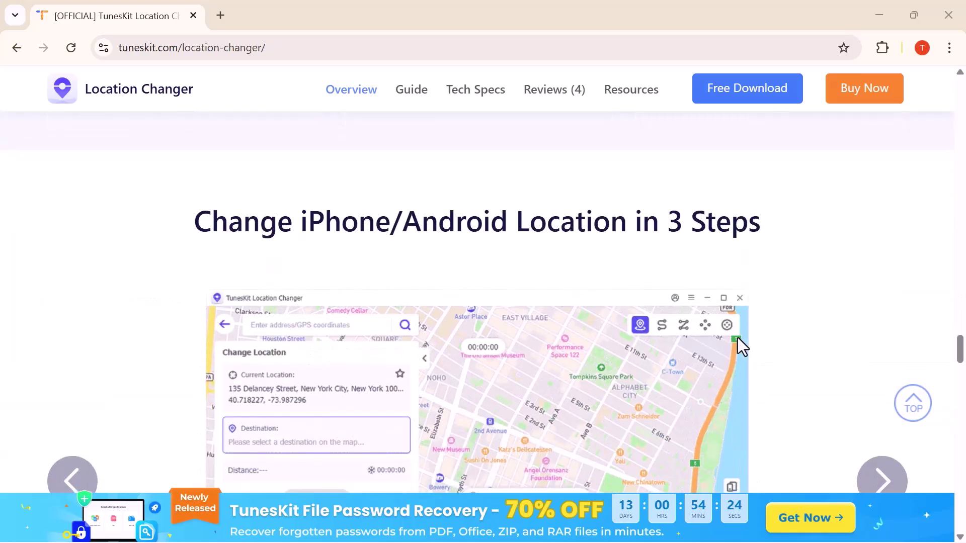
Download the installer, accept the disclaimer, and connect the S24 Ultra (SM-S928B) as the device.
left_click(739, 90)
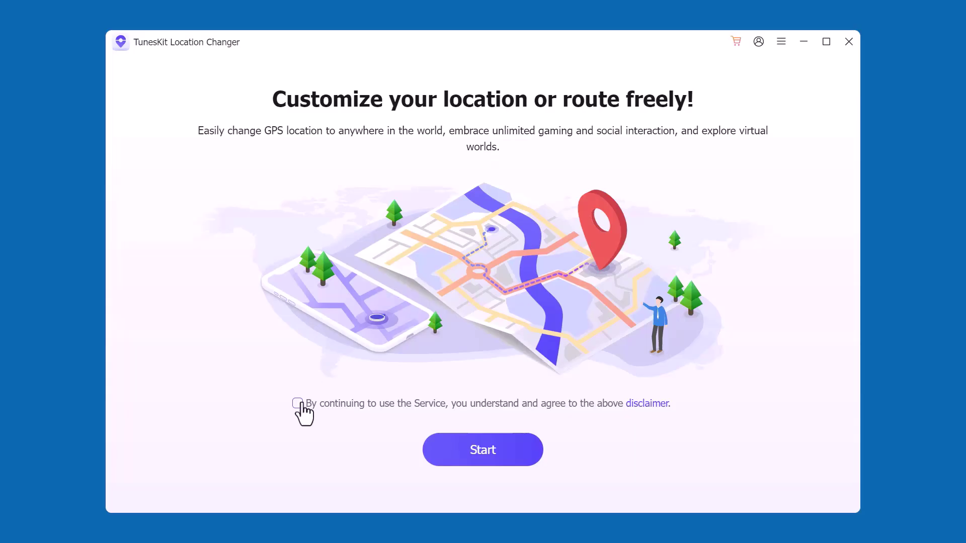
left_click(461, 459)
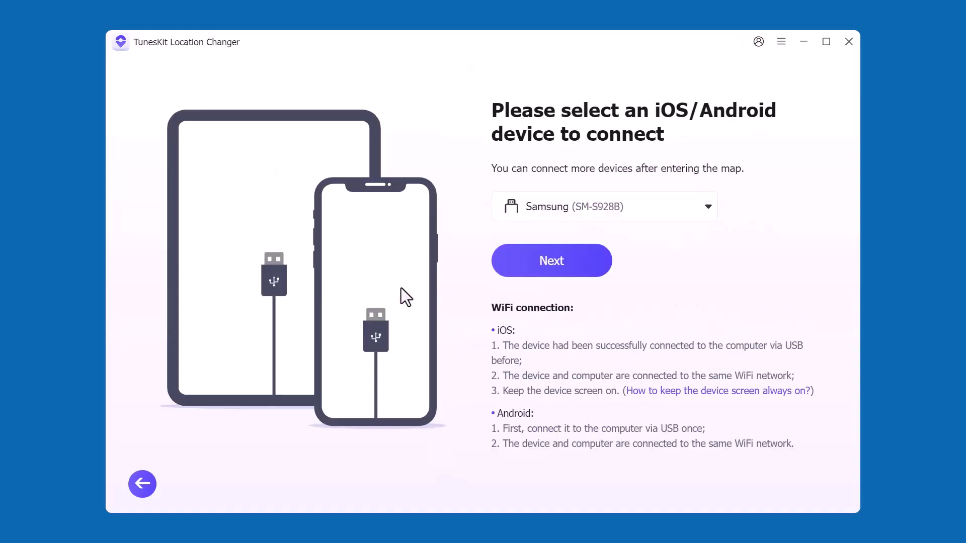
left_click(699, 216)
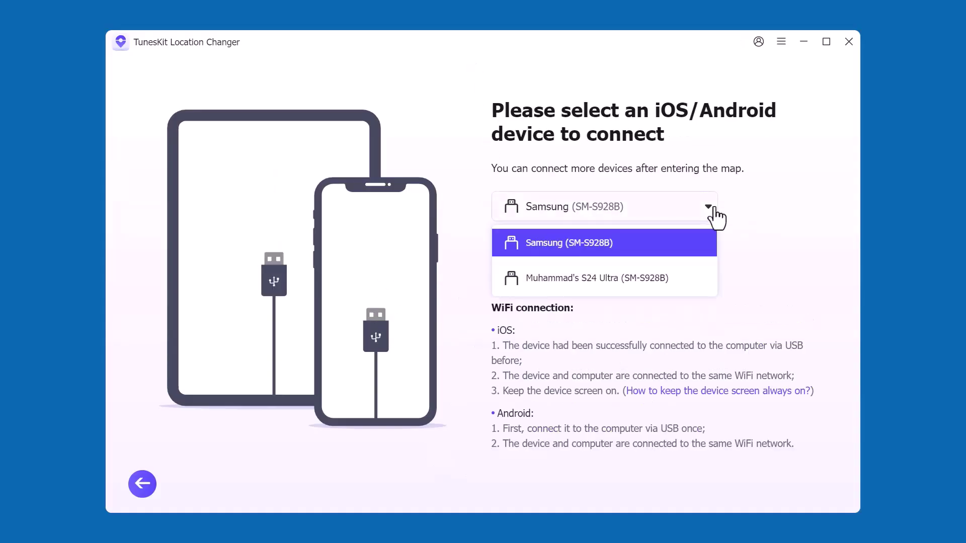
left_click(608, 282)
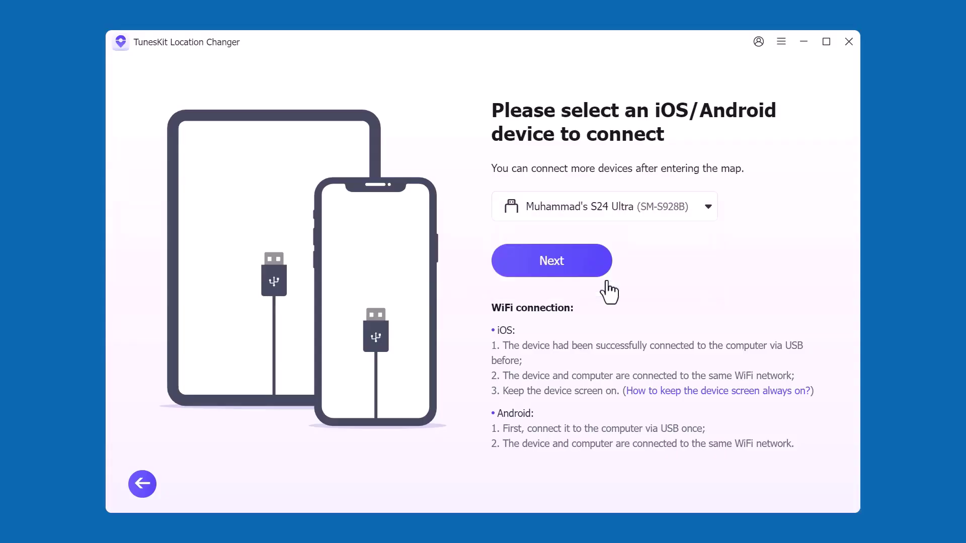
left_click(552, 271)
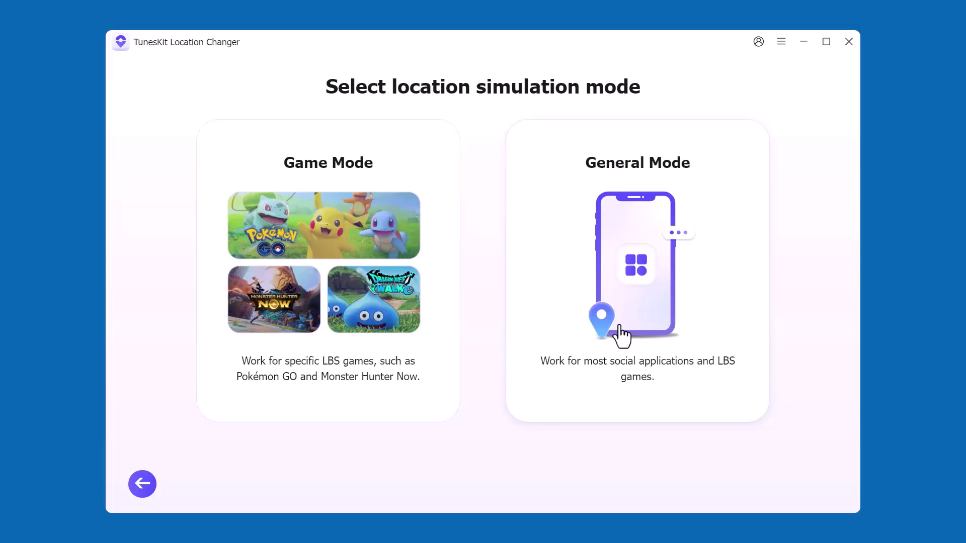
Choose General Mode and place the route's end point on County Road 757.
left_click(644, 306)
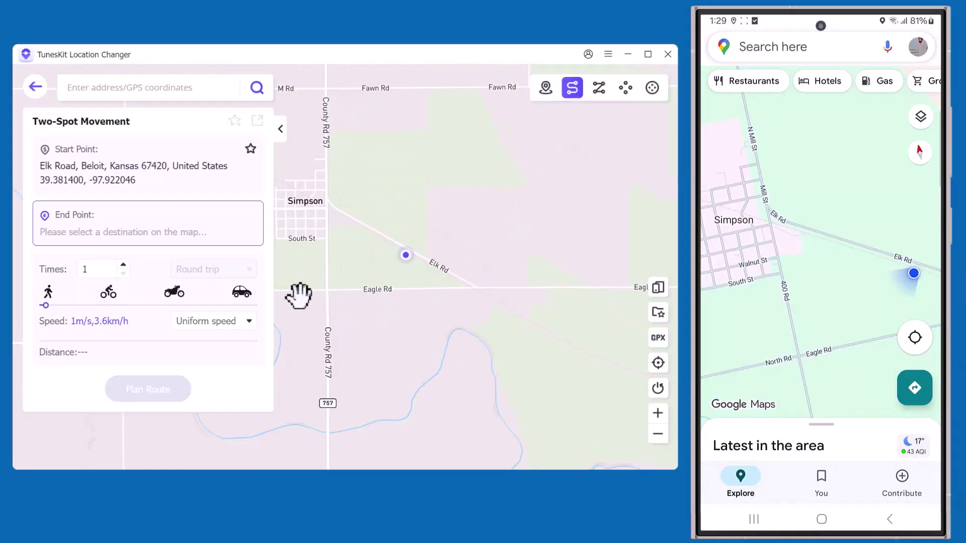
left_click(299, 296)
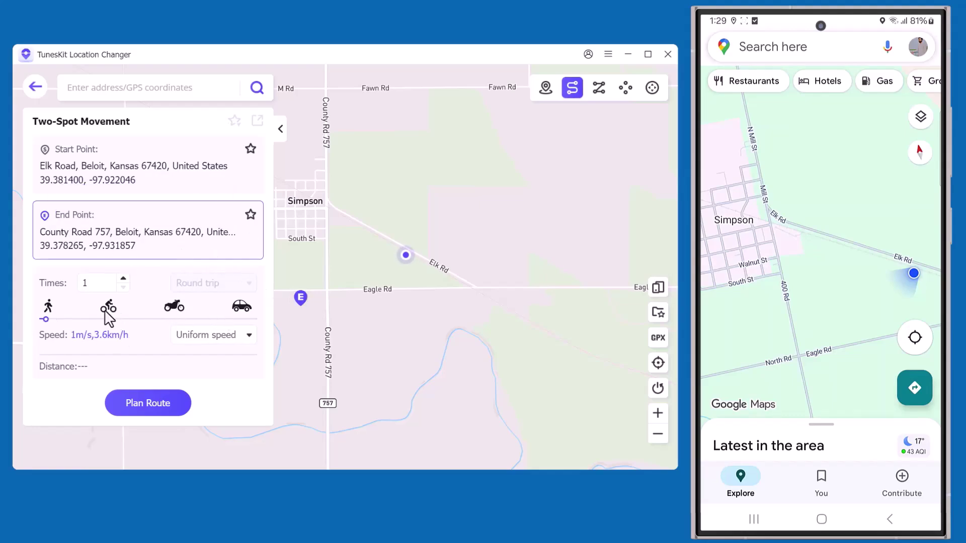
Set uniform speed at 10.1 m/s, plan the route, and start moving along Elk Road.
left_click(248, 336)
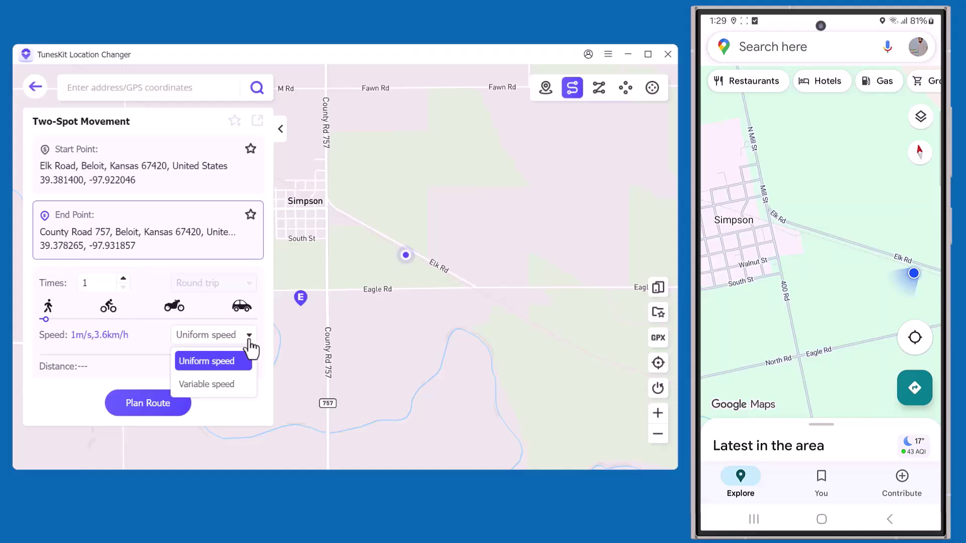
left_click(249, 340)
left_click_drag(46, 319, 112, 320)
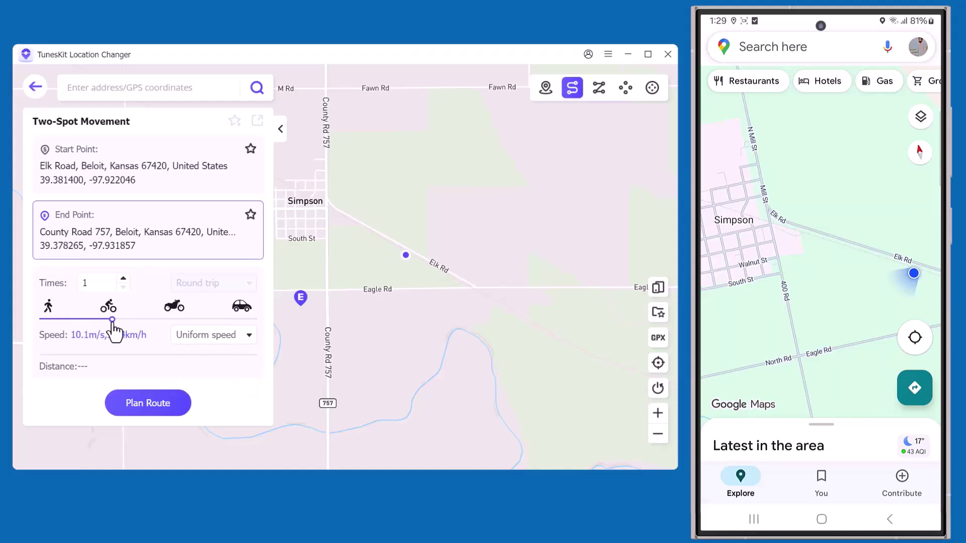
left_click(142, 409)
left_click(186, 376)
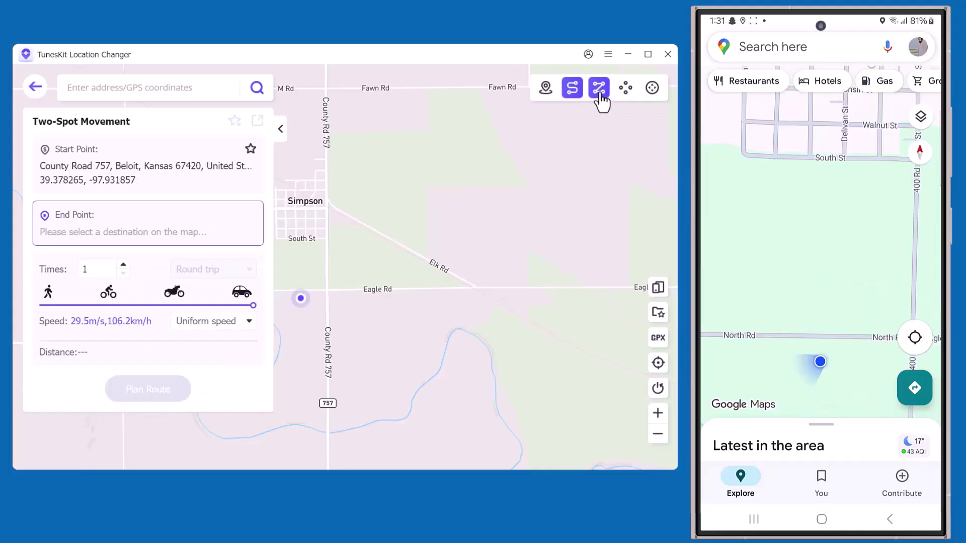
In Multi-Spot Movement, add stops around Elk and Eagle Road and start the loop at 29.5 m/s.
left_click(599, 90)
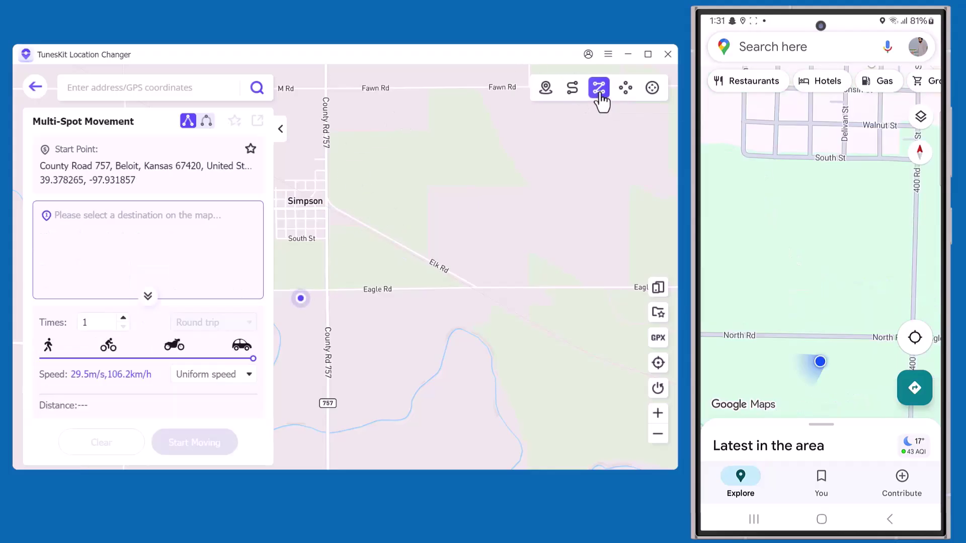
left_click(398, 266)
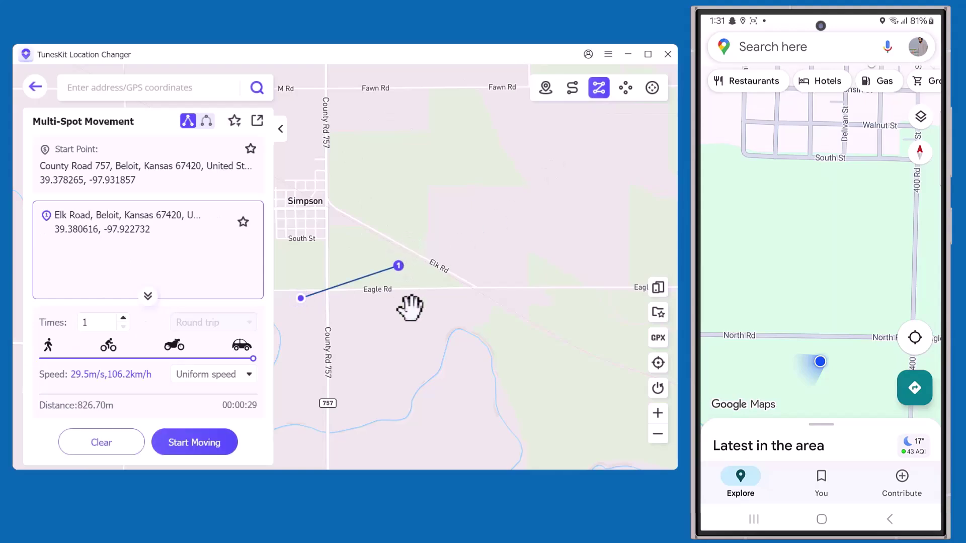
left_click(413, 311)
left_click(363, 328)
left_click(324, 342)
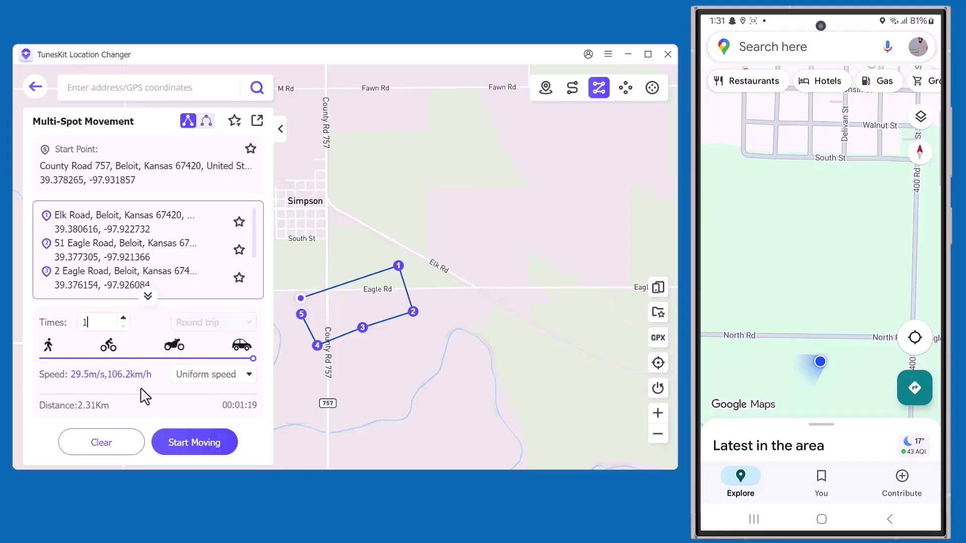
left_click(183, 449)
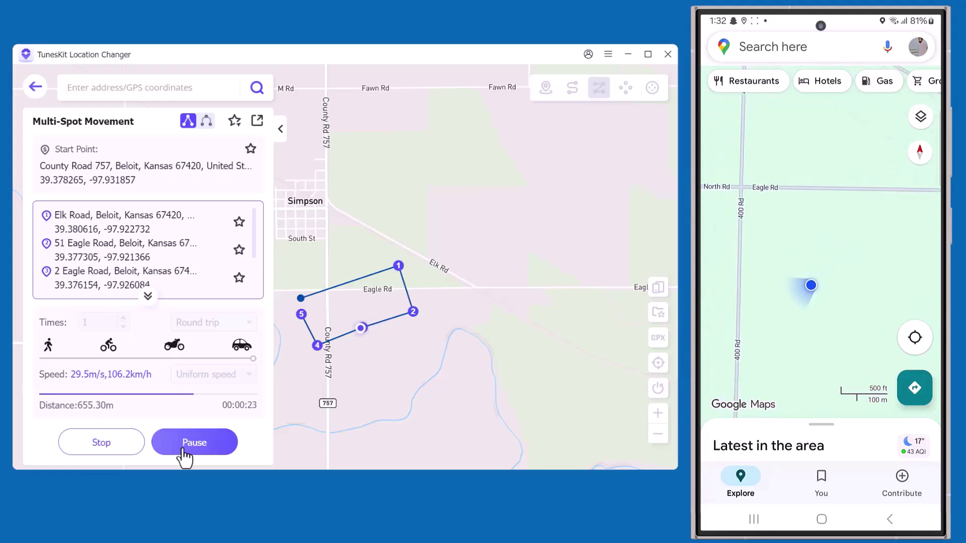
In Jump Teleport mode, pick a spot near South St and 504 Beloit Street, then teleport.
left_click(626, 89)
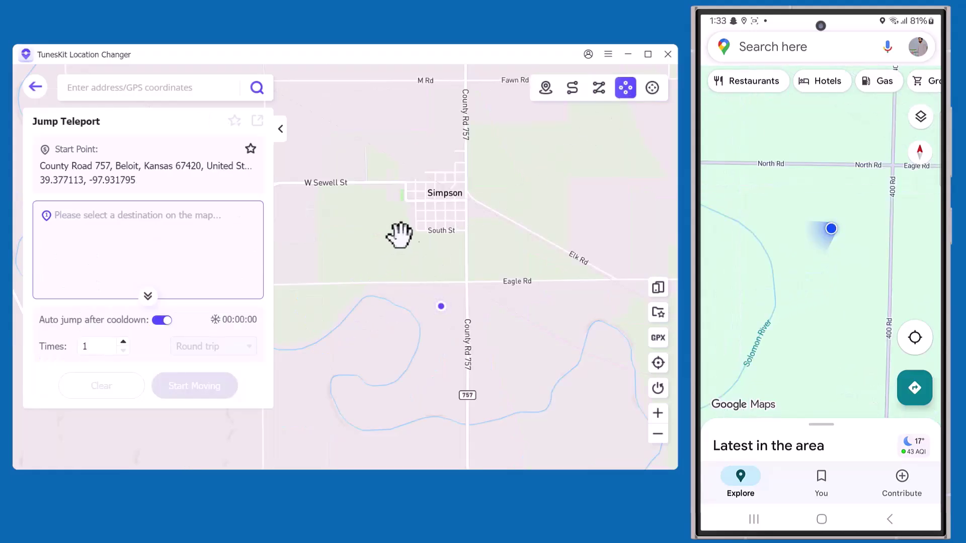
left_click(423, 244)
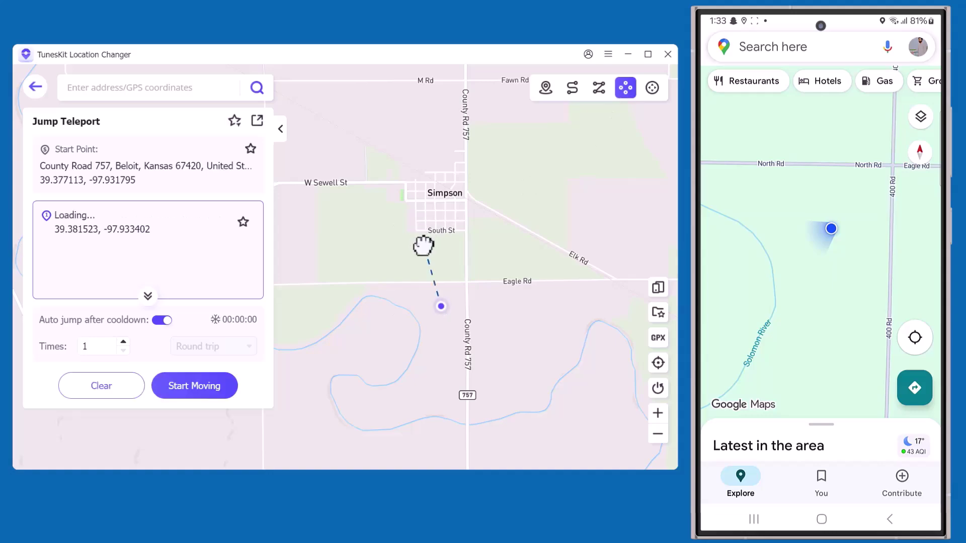
left_click(378, 270)
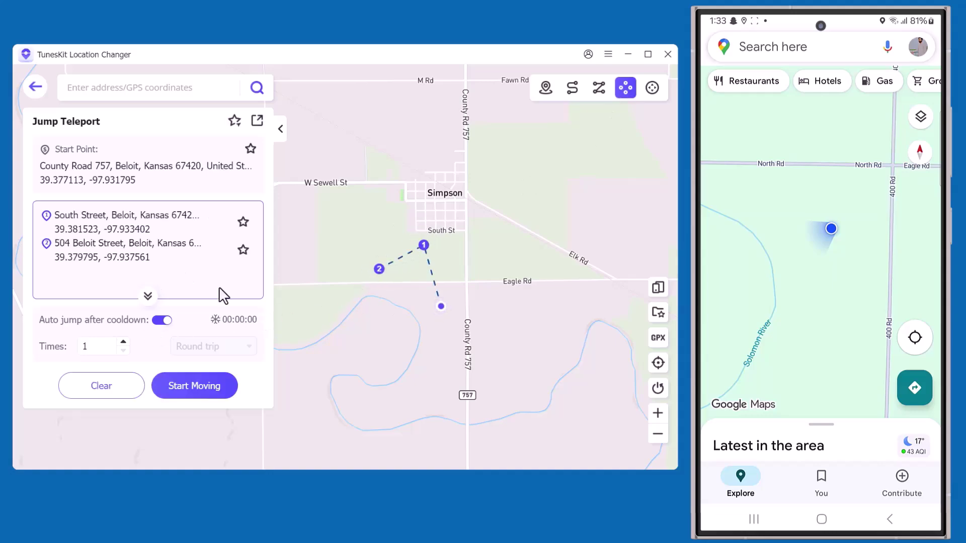
left_click(189, 388)
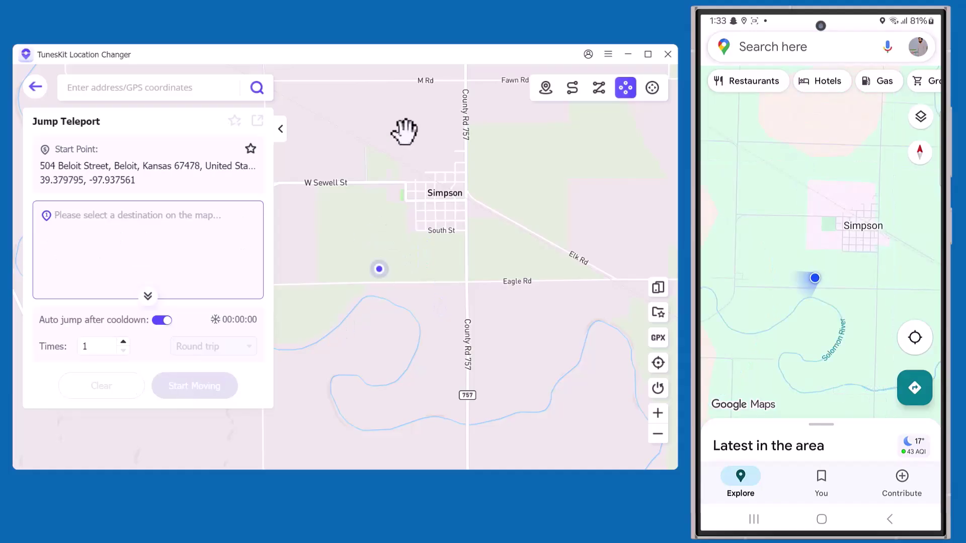
Jump through four spots from Eagle Rd to 390 Road, finish, and switch to Joystick mode.
left_click(518, 306)
left_click(428, 396)
left_click(357, 352)
left_click(341, 270)
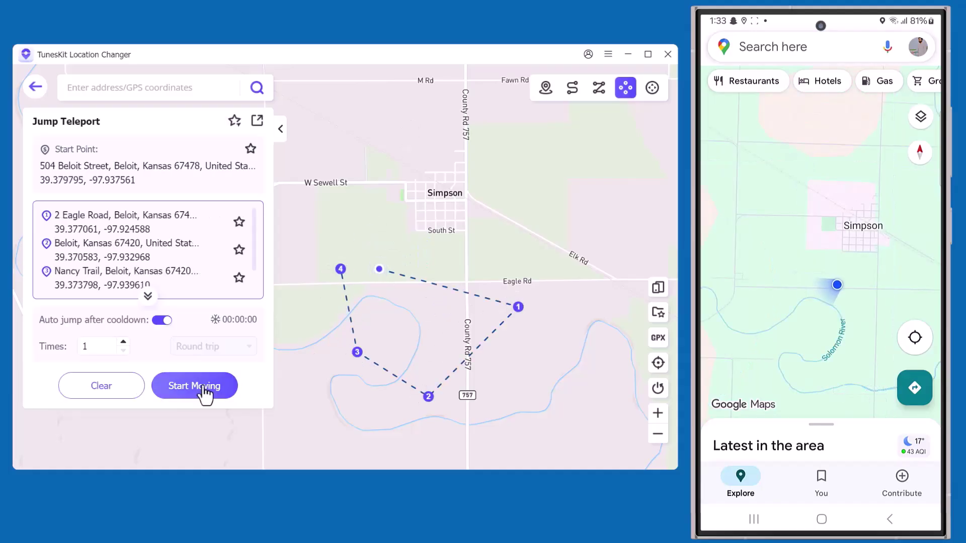
left_click(204, 388)
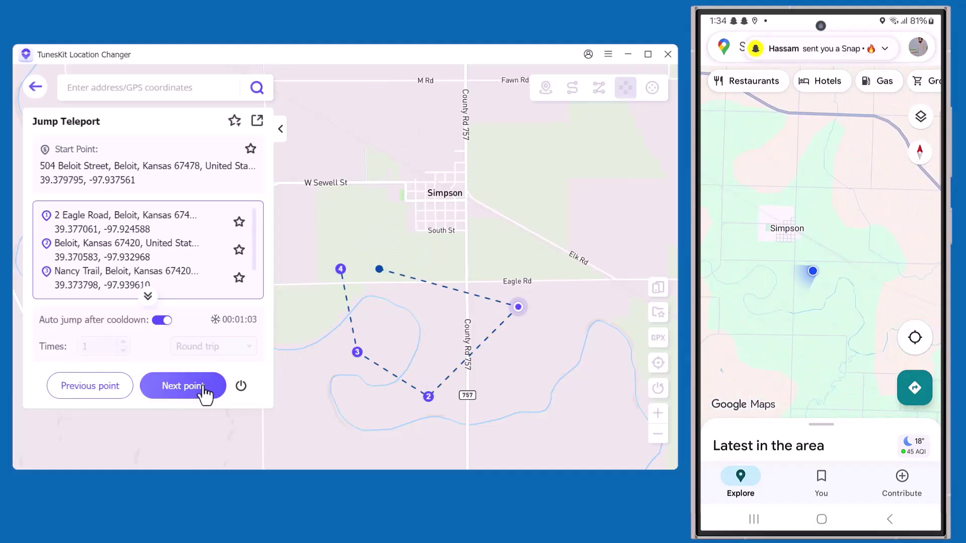
left_click(205, 389)
left_click(204, 388)
left_click(205, 388)
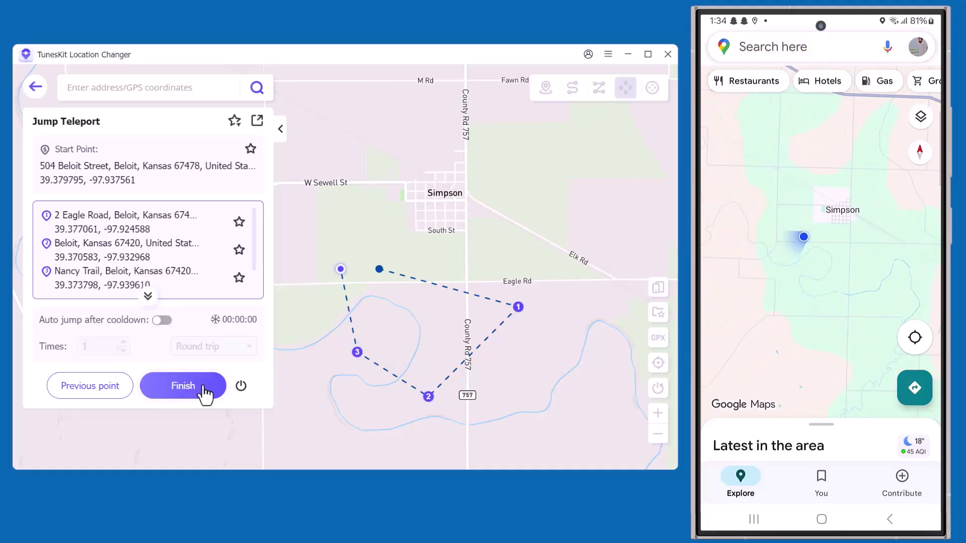
left_click(186, 389)
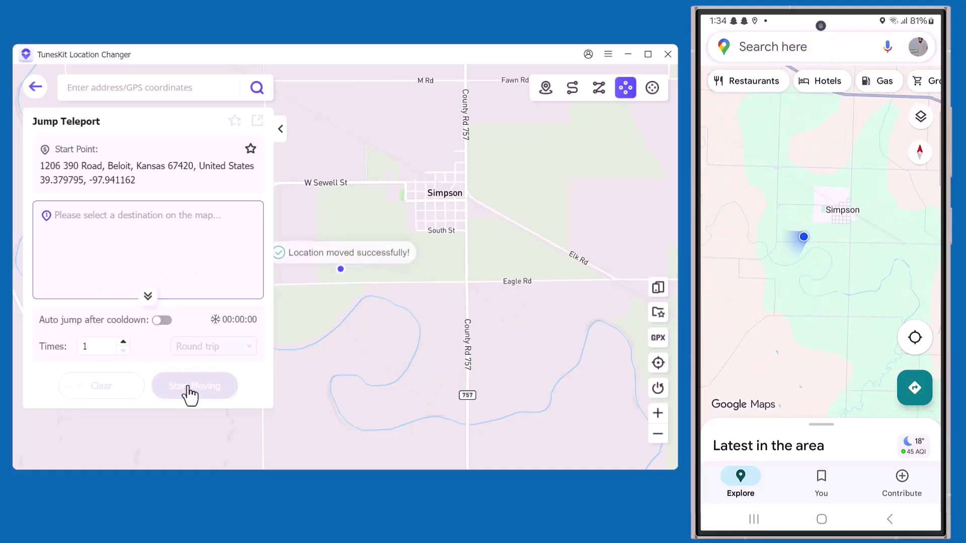
left_click(652, 90)
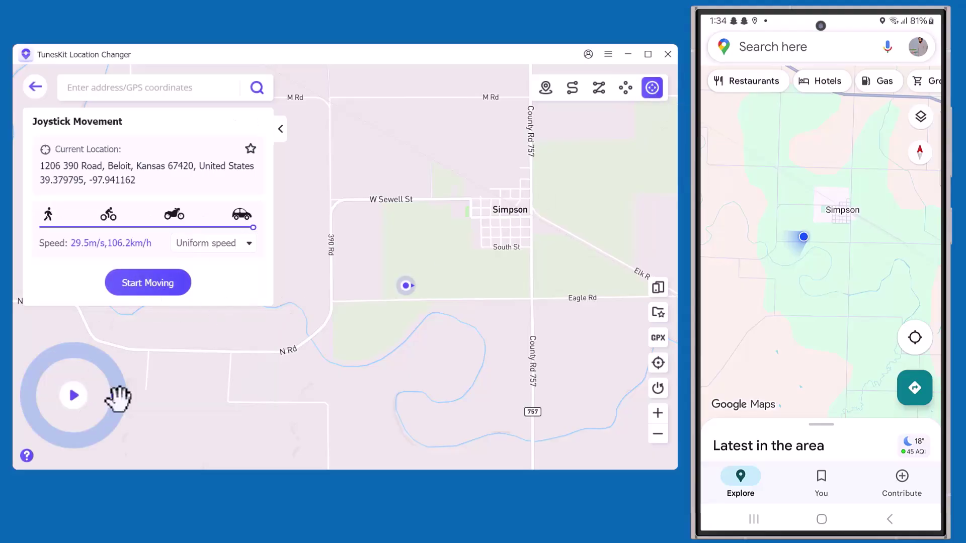
Steer the joystick up-right then downward at 30 m/s, stopping on South Street near Eagle Rd.
left_click_drag(118, 395, 114, 355)
left_click(150, 295)
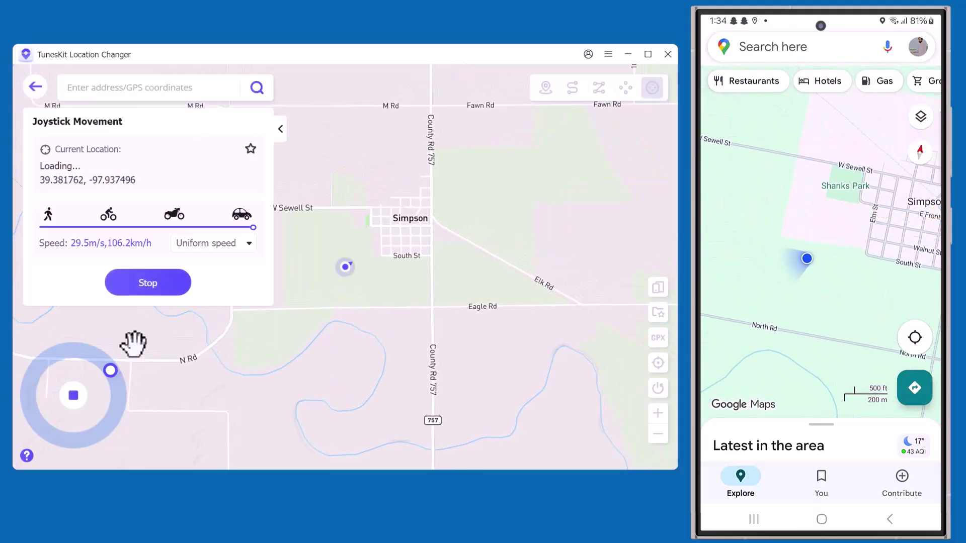
left_click_drag(113, 398, 119, 419)
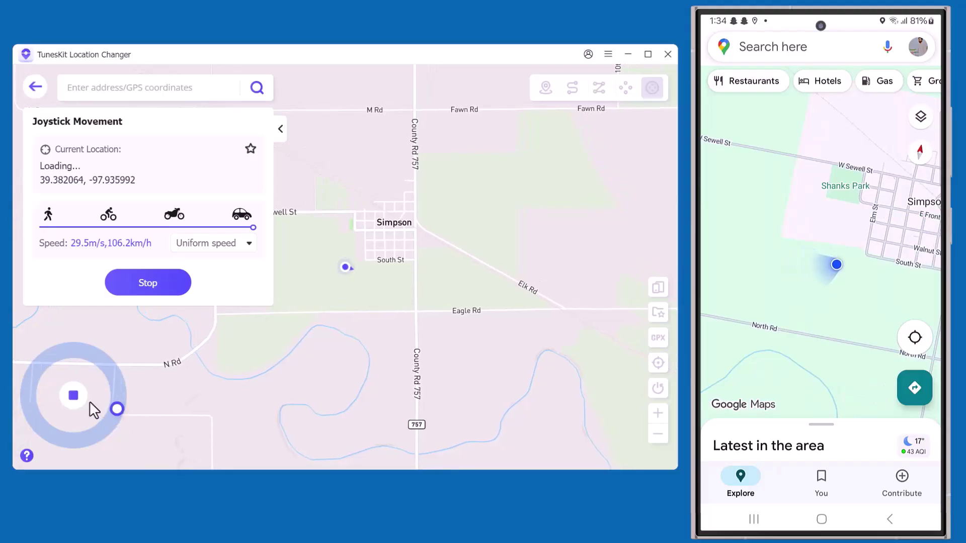
left_click(103, 428)
scroll(351, 318, "up", 2)
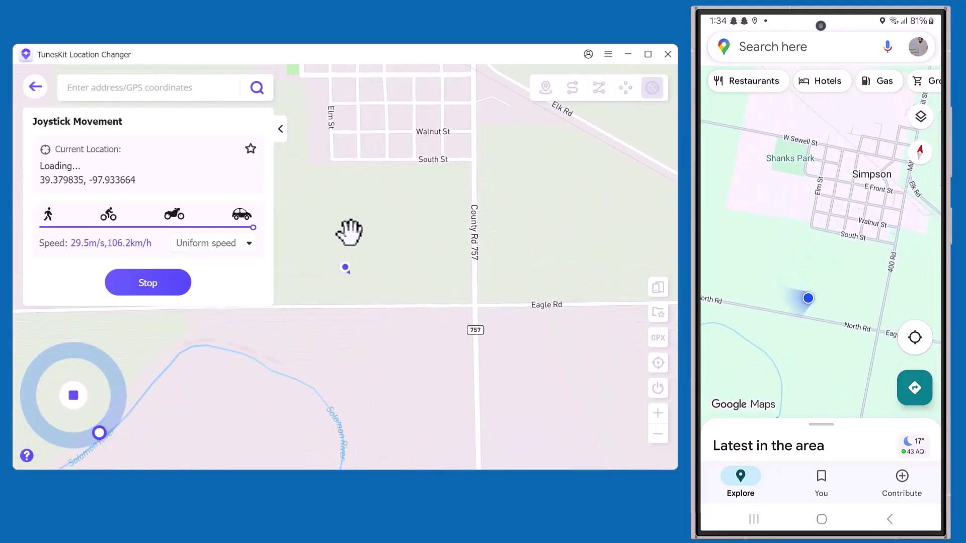
left_click_drag(252, 232, 274, 237)
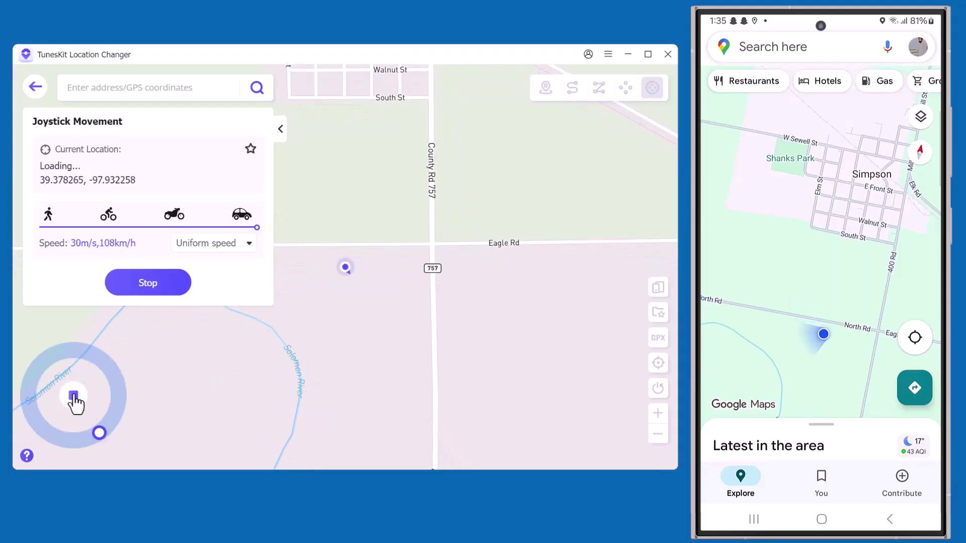
left_click(74, 397)
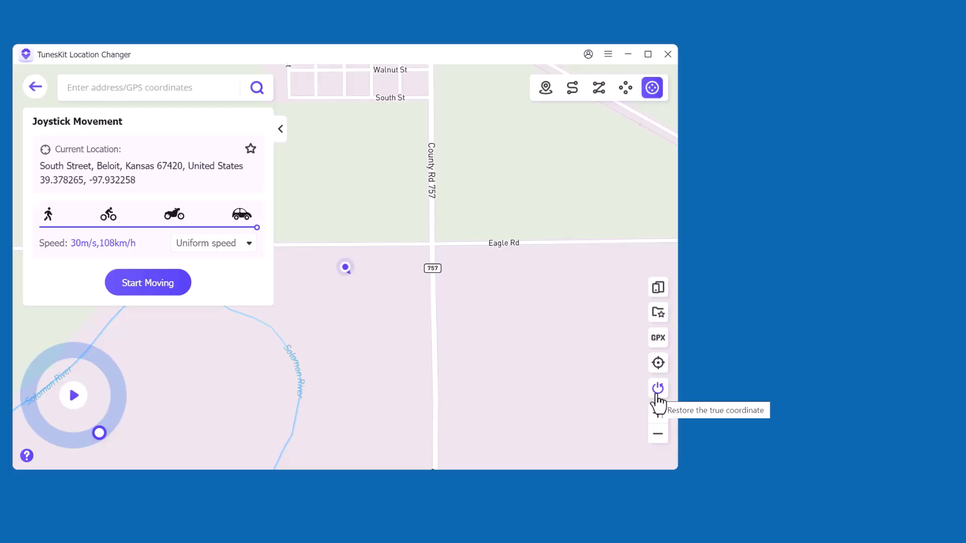
Restore the phone's true coordinates and confirm the device restart.
left_click(658, 390)
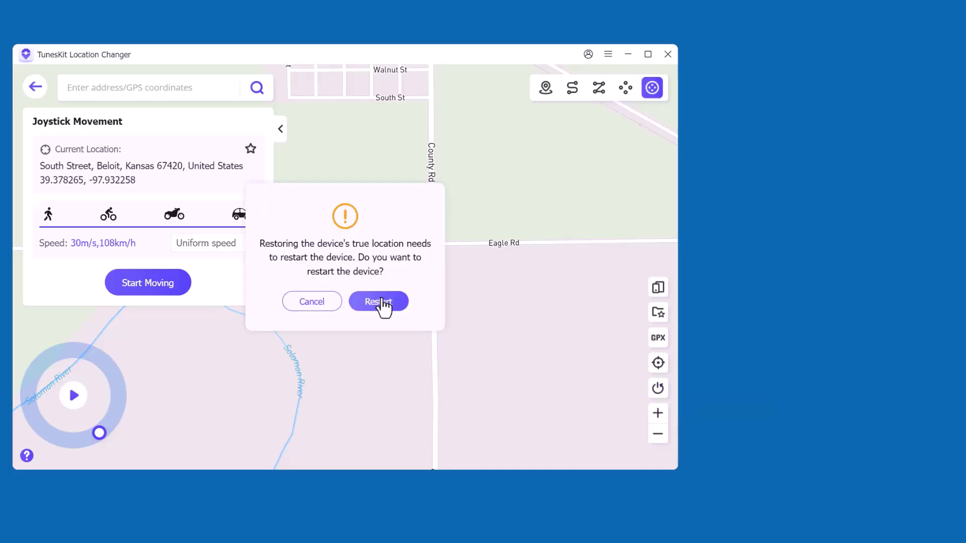
left_click(381, 301)
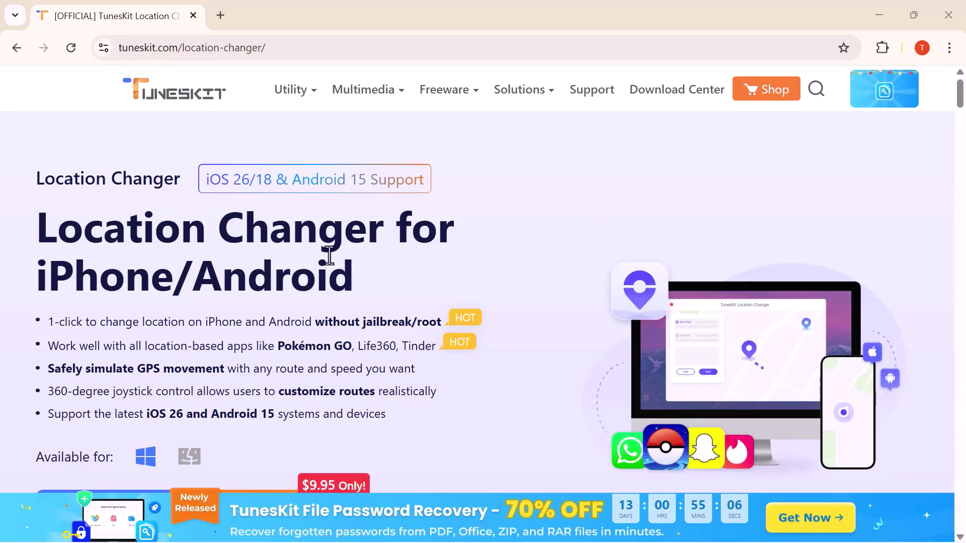
Scroll the tuneskit.com page down to the Multi-Spot and Jump Teleport Movement section.
scroll(280, 254, "down", 4)
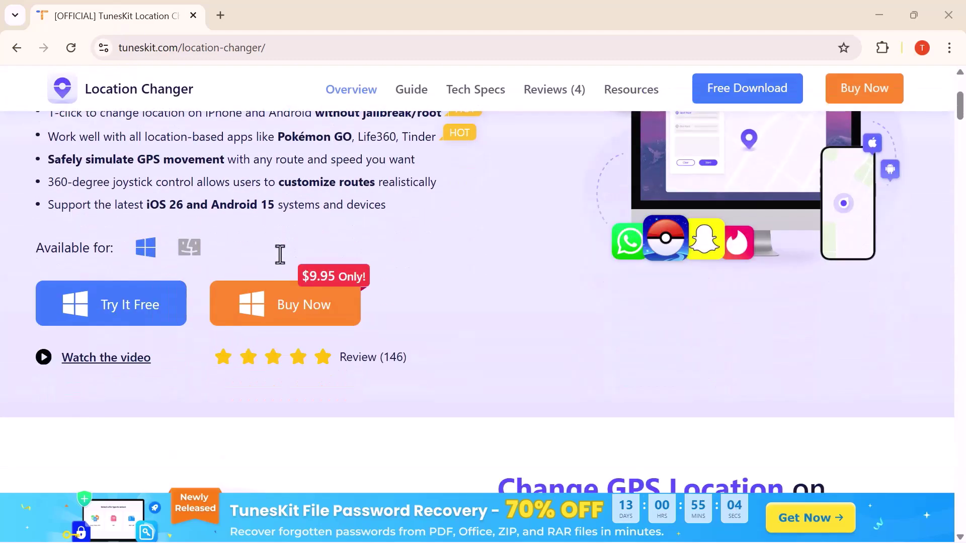
scroll(280, 254, "down", 3)
scroll(280, 254, "down", 4)
scroll(280, 254, "down", 5)
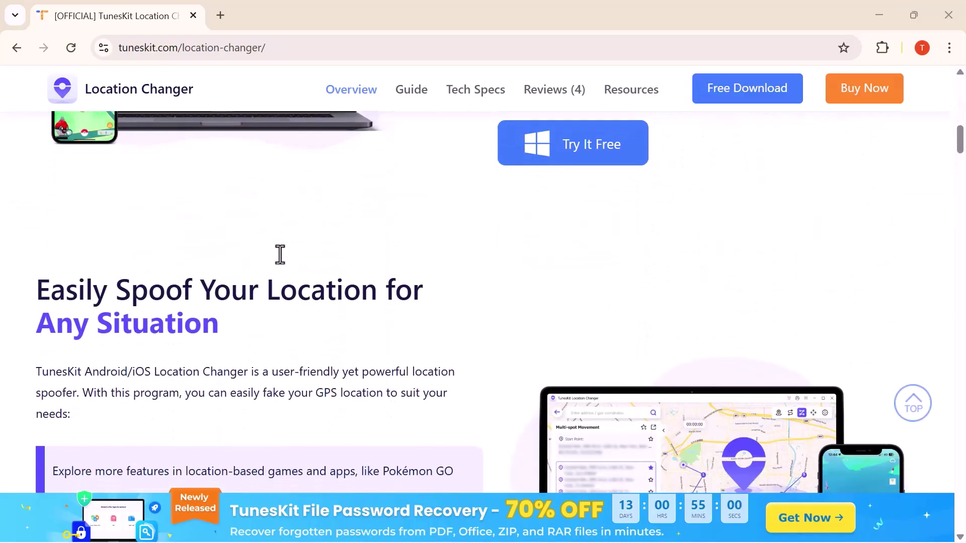
scroll(280, 254, "down", 3)
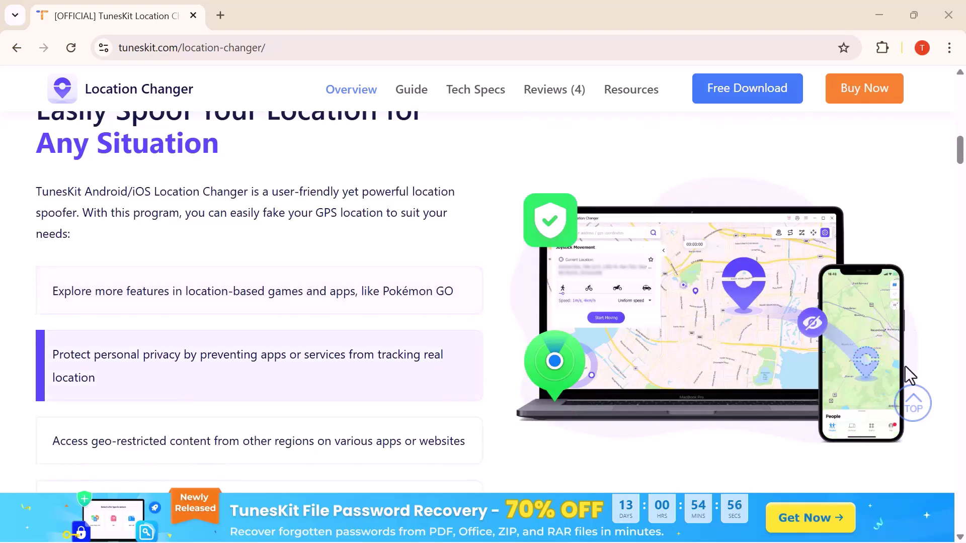
scroll(719, 384, "down", 5)
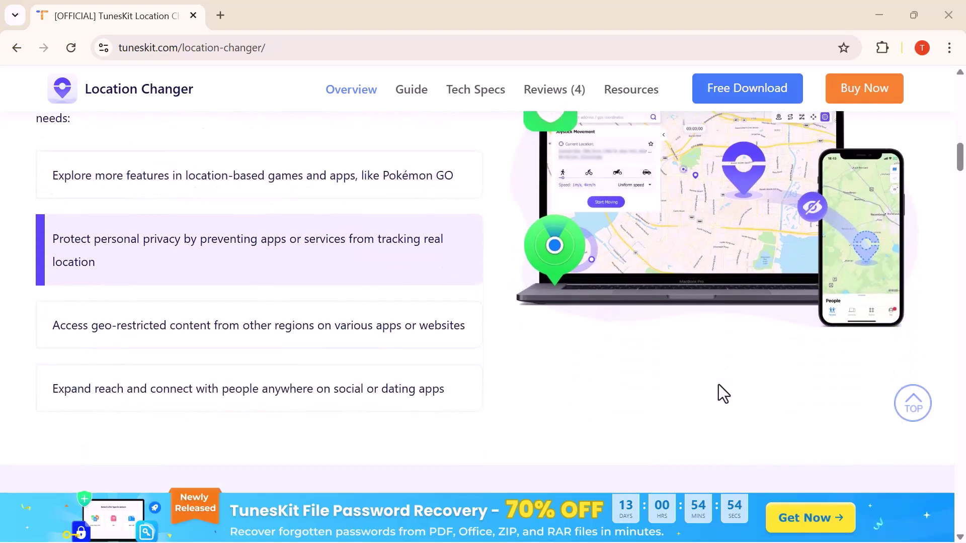
scroll(718, 385, "down", 4)
scroll(718, 384, "down", 7)
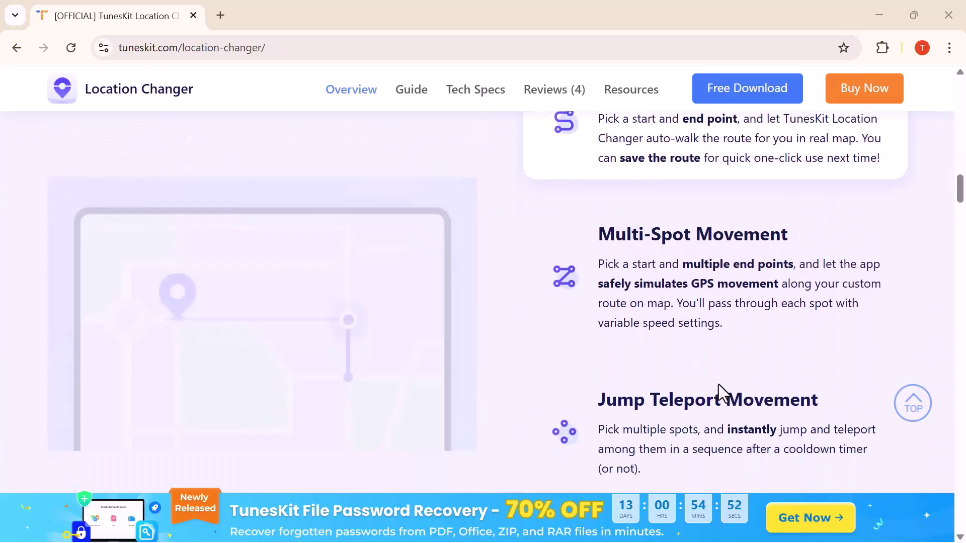